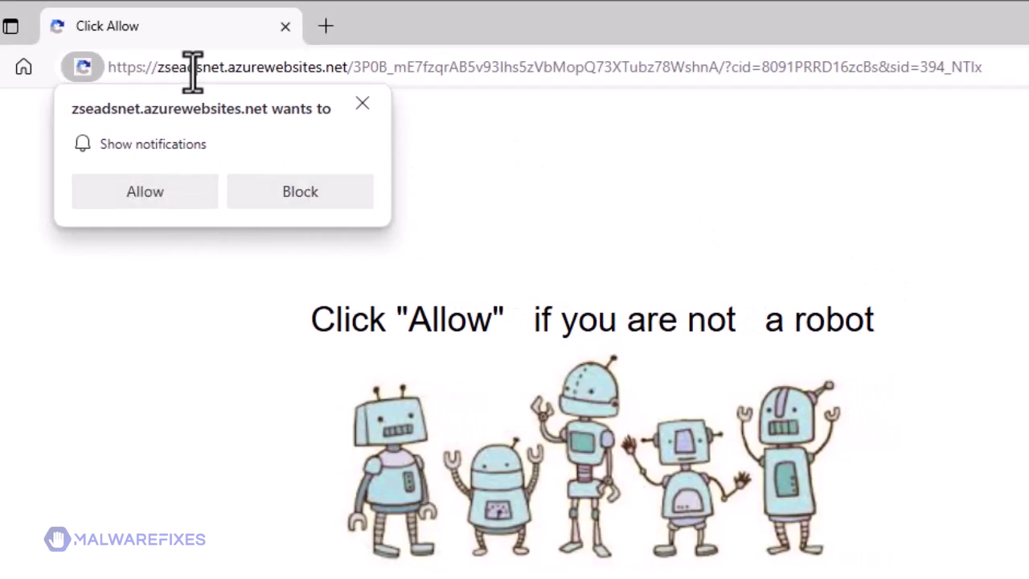
# Grant zseadsnet.azurewebsites.net notification permission in Edge by accepting the Show notifications prompt twice.
pyautogui.click(241, 66)
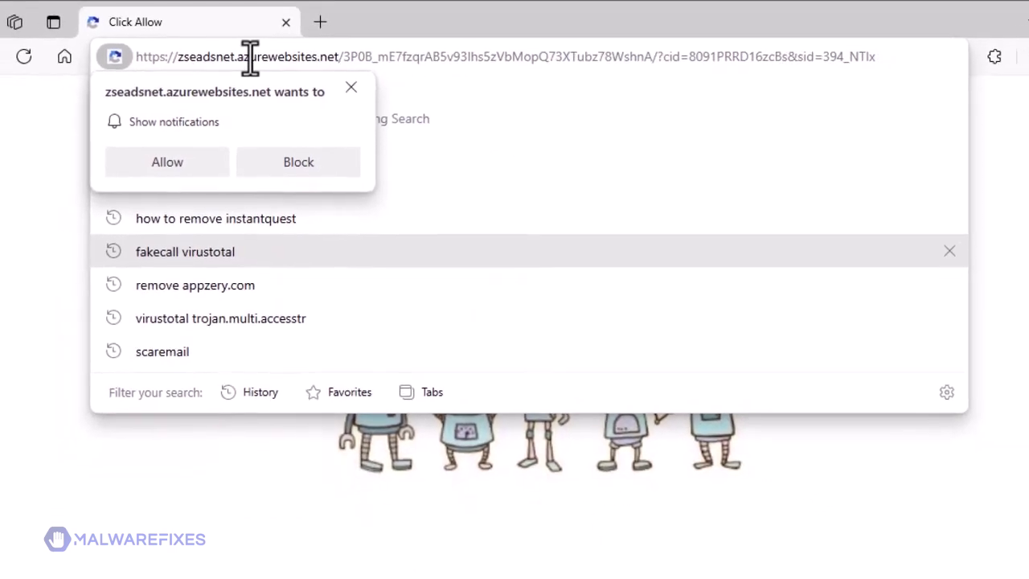
pyautogui.click(138, 426)
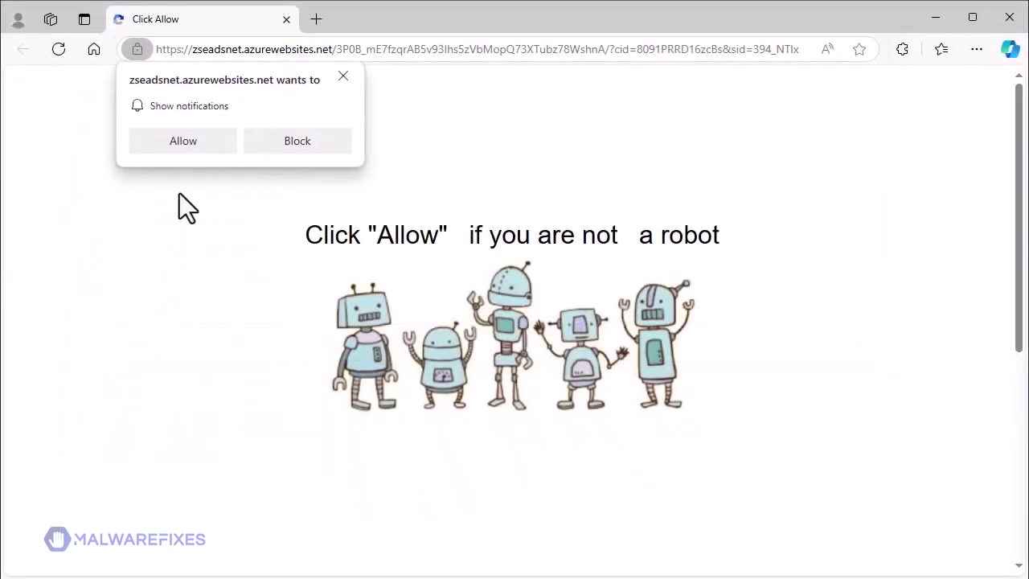
pyautogui.click(183, 149)
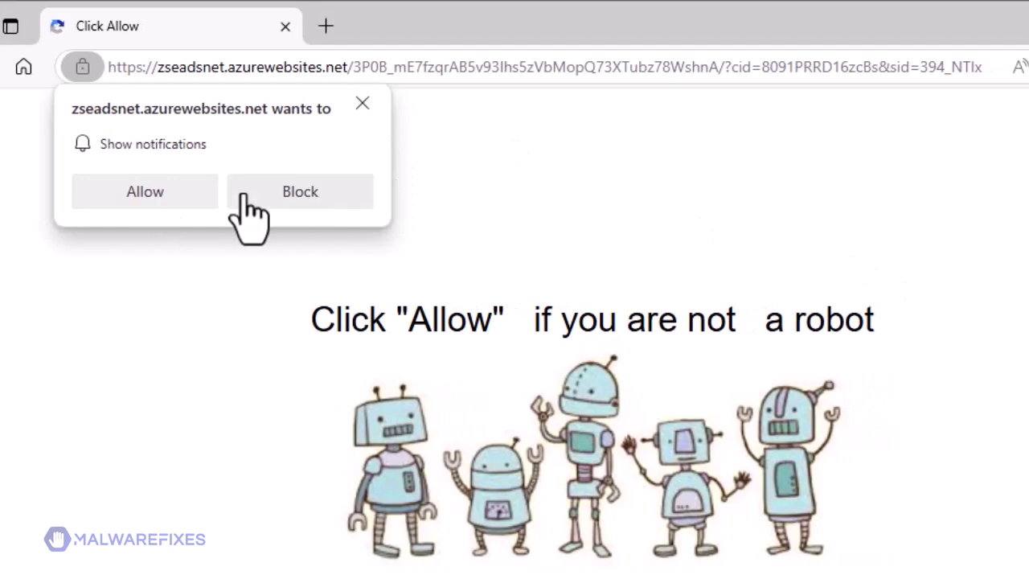
pyautogui.click(229, 67)
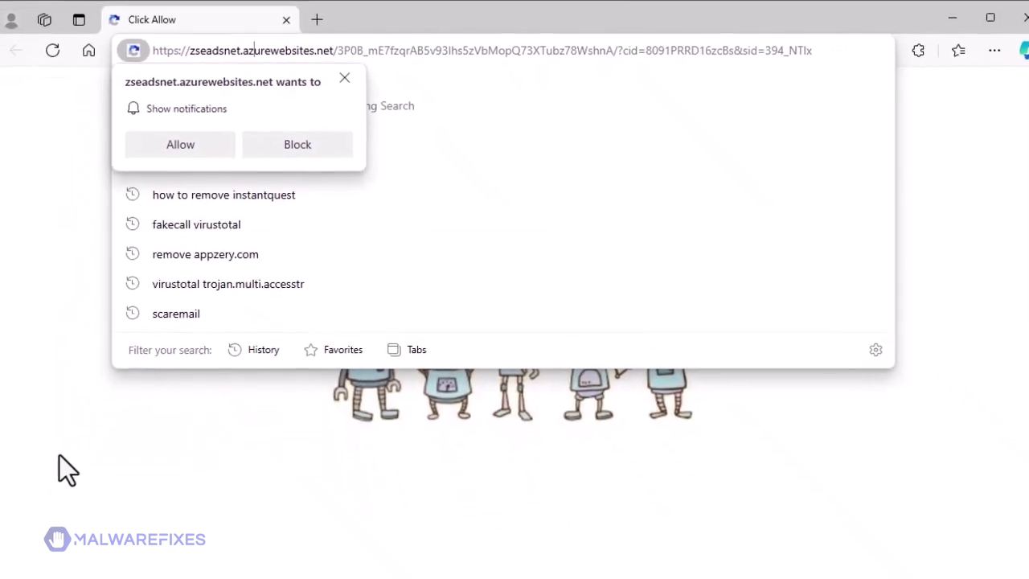
pyautogui.click(145, 386)
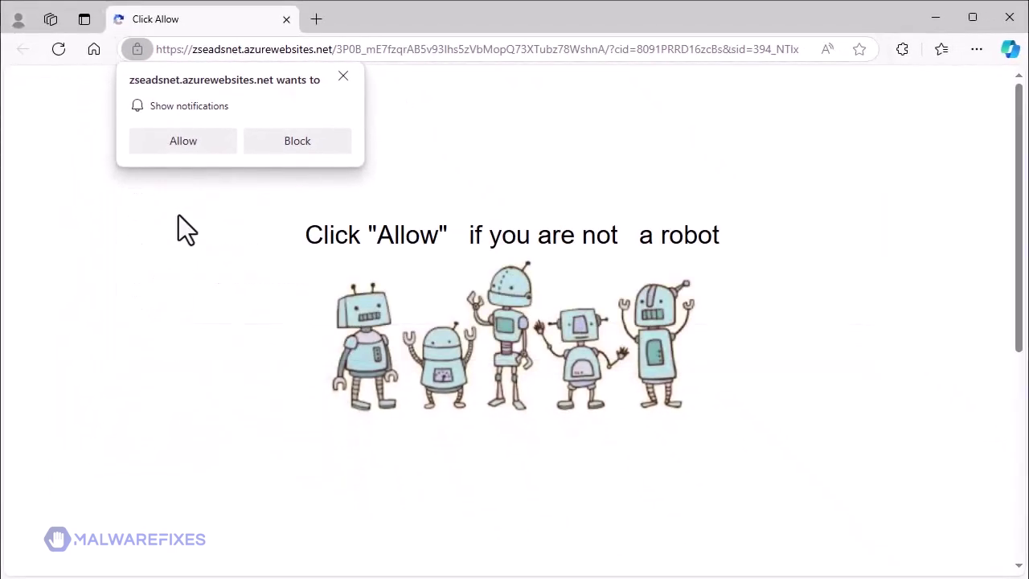
pyautogui.click(183, 149)
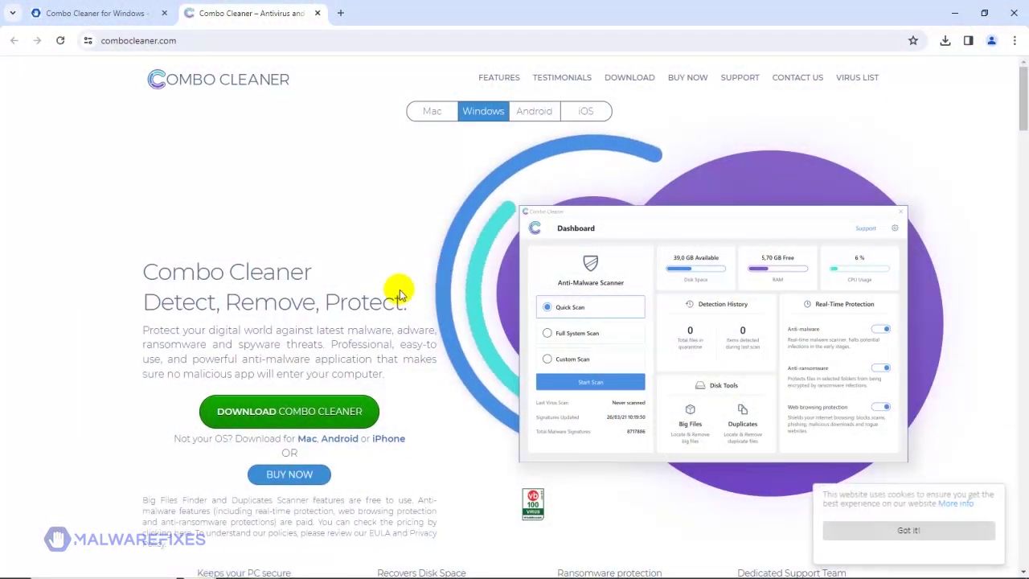
# Download CCSetup.exe from combocleaner.com and run it from Downloads.
pyautogui.click(341, 419)
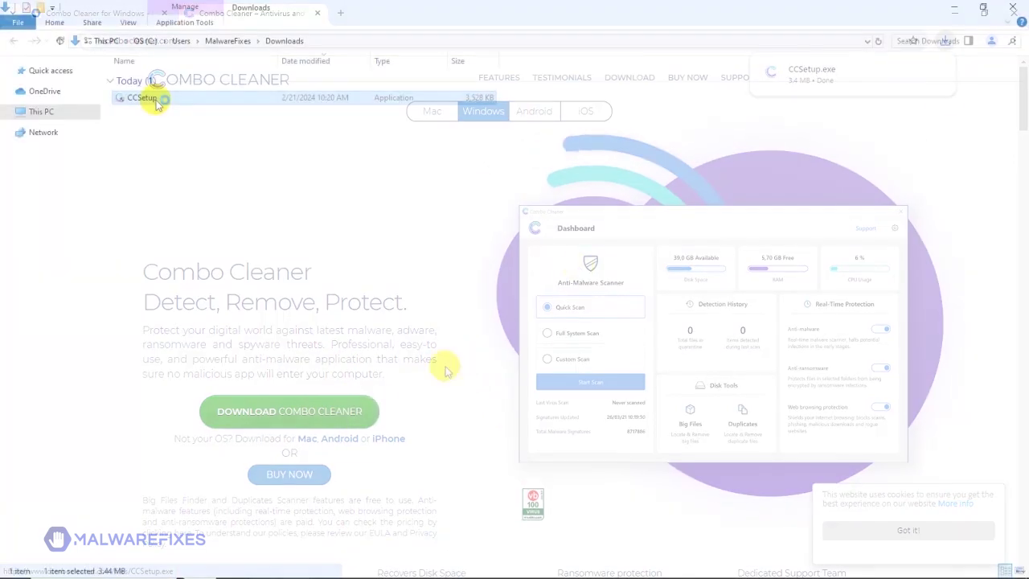
pyautogui.doubleClick(157, 100)
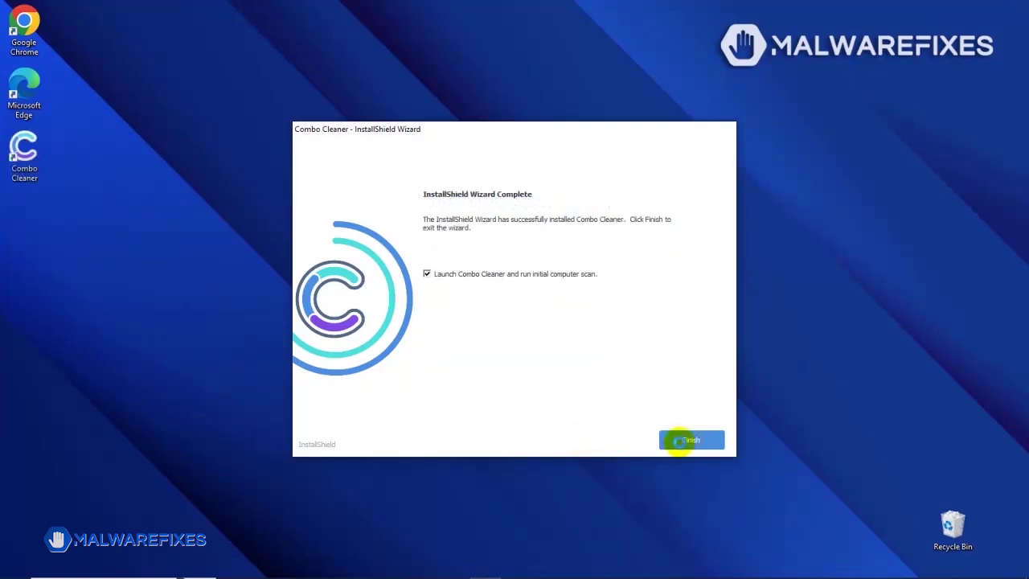
# Finish the InstallShield wizard so Combo Cleaner launches and scans, finding two spam threats.
pyautogui.click(690, 440)
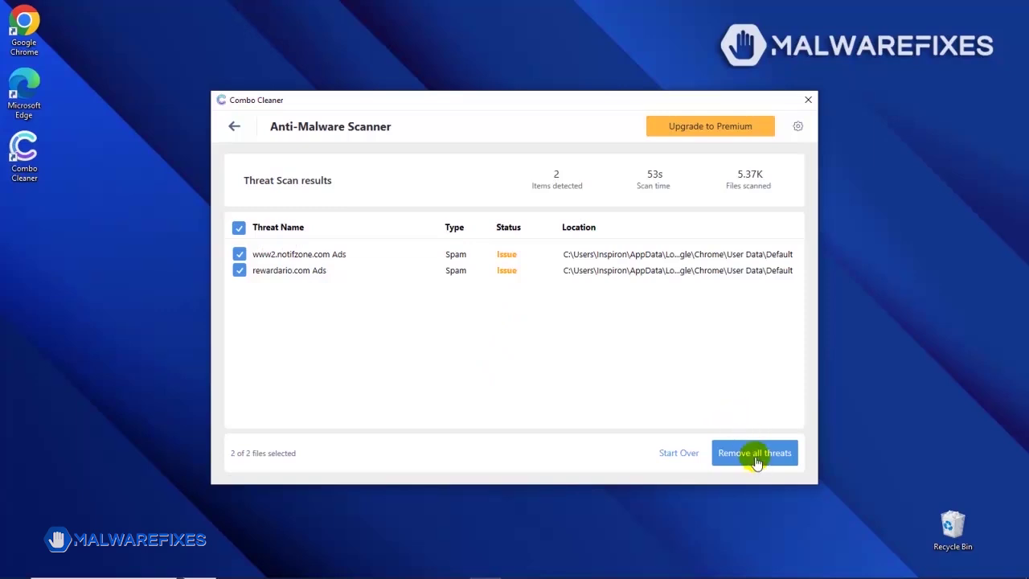
# Choose Remove all threats, then Buy Now! on the It's Time To Upgrade offer.
pyautogui.click(756, 460)
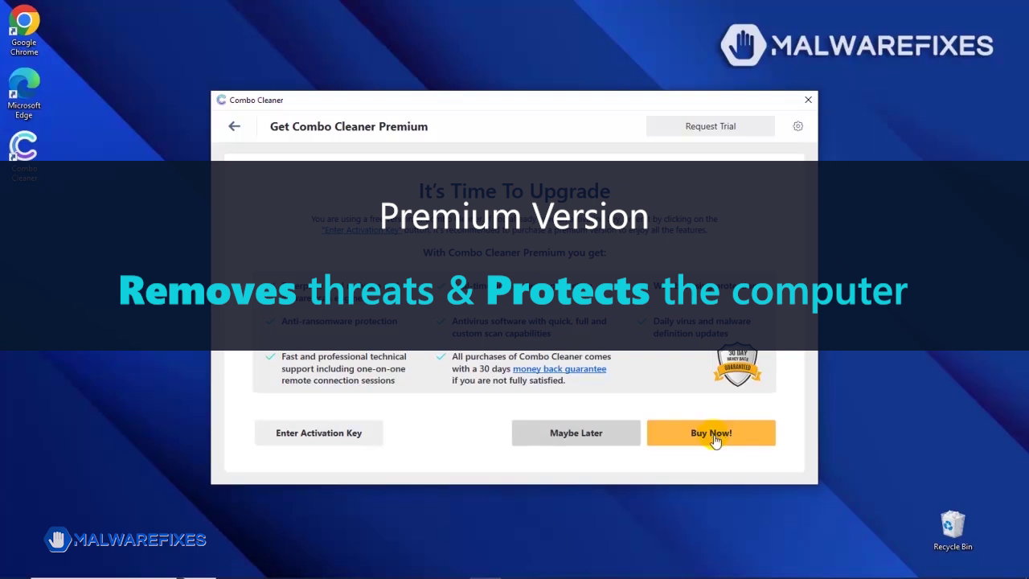
pyautogui.click(714, 440)
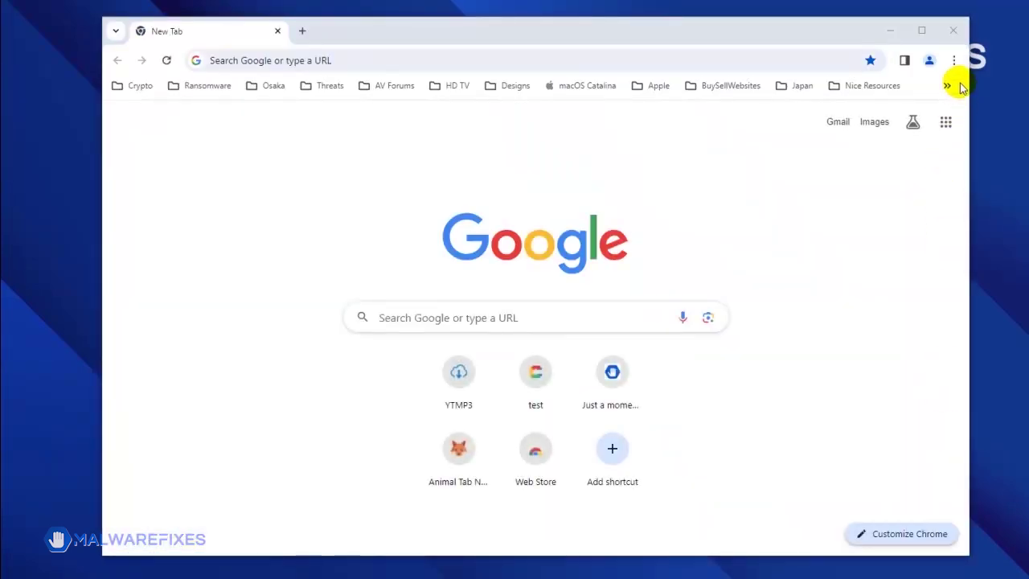
# Go to Chrome's Privacy and security site settings.
pyautogui.click(953, 63)
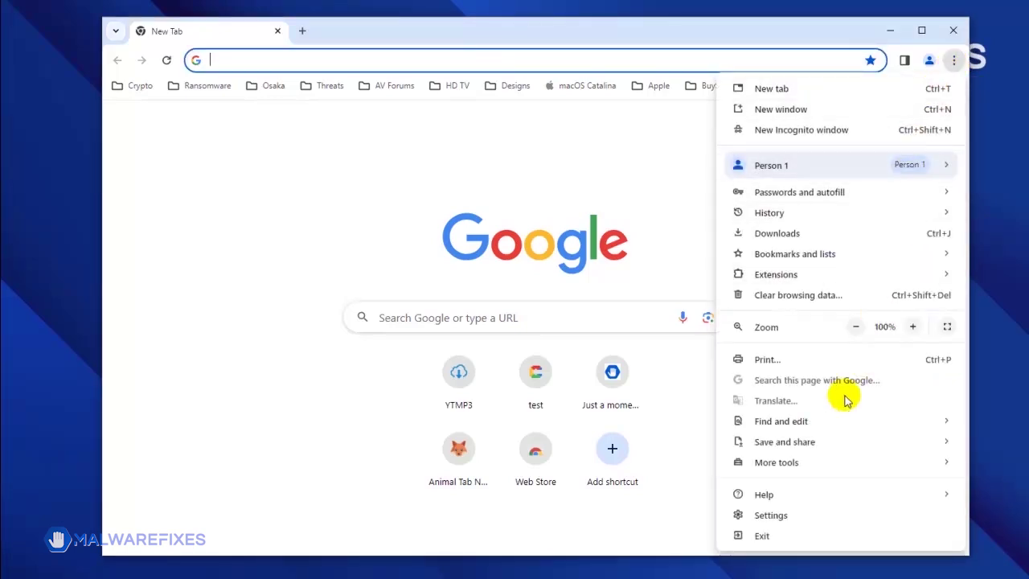
pyautogui.click(802, 514)
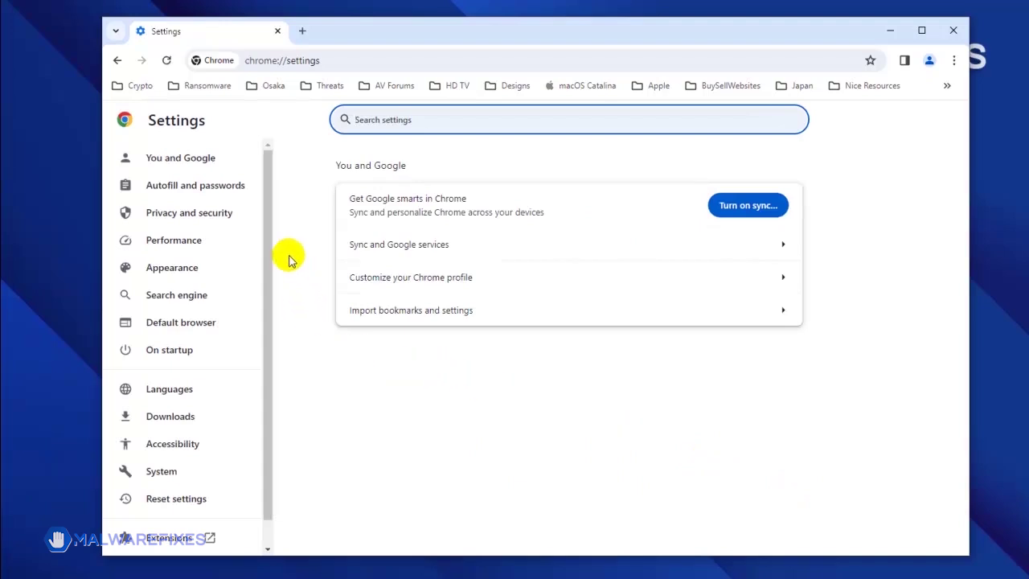
pyautogui.click(239, 216)
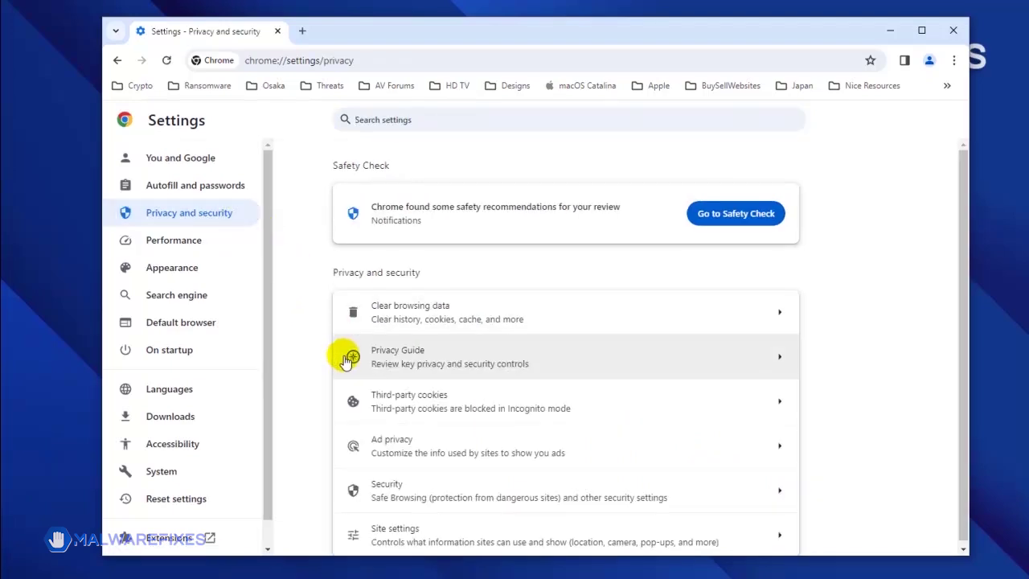
pyautogui.click(455, 530)
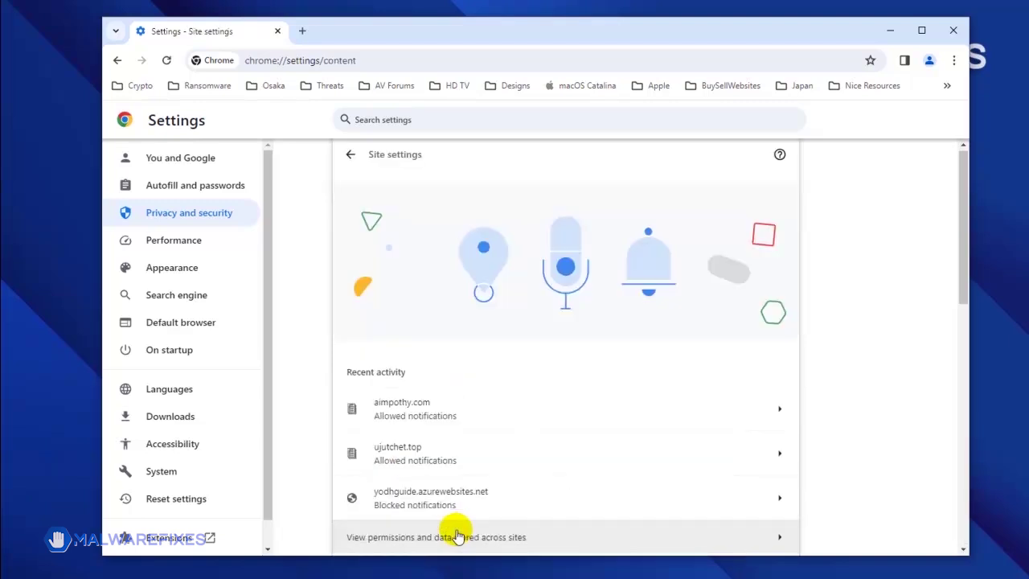
# Open Notifications and show the Block/Edit/Remove actions for the aimpothy.com entry.
pyautogui.scroll(-3, 475, 474)
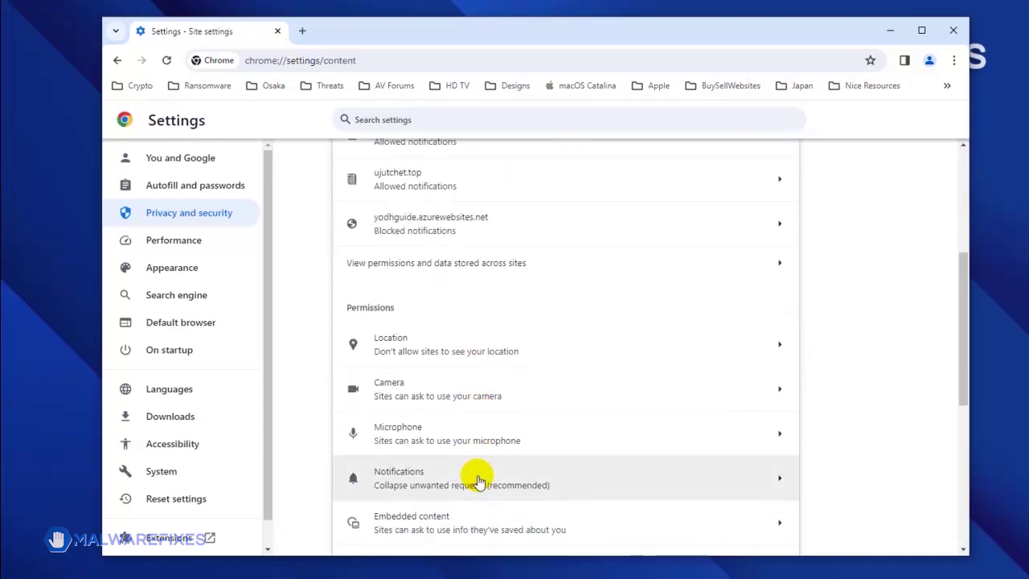
pyautogui.click(478, 480)
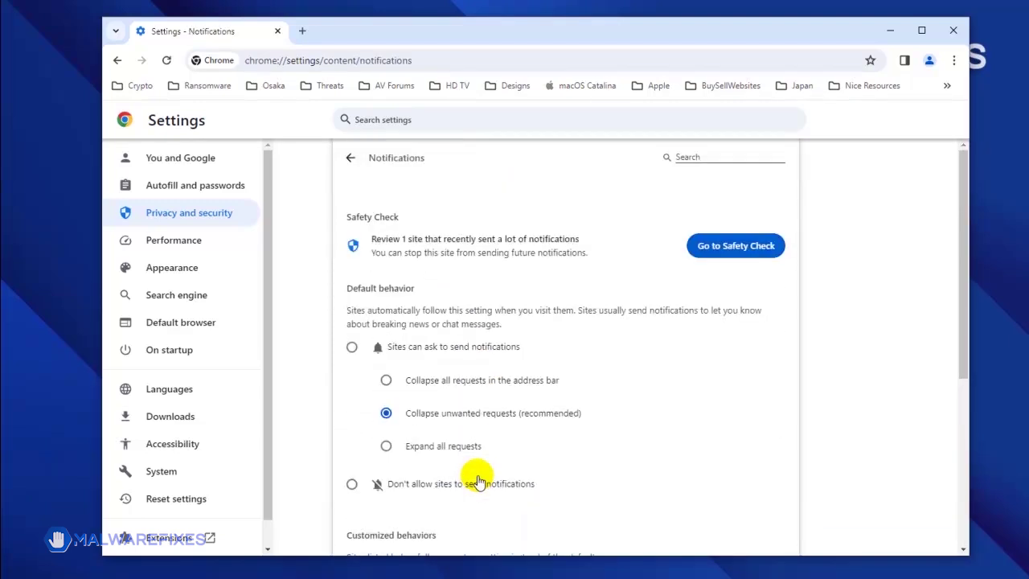
pyautogui.scroll(-3, 530, 462)
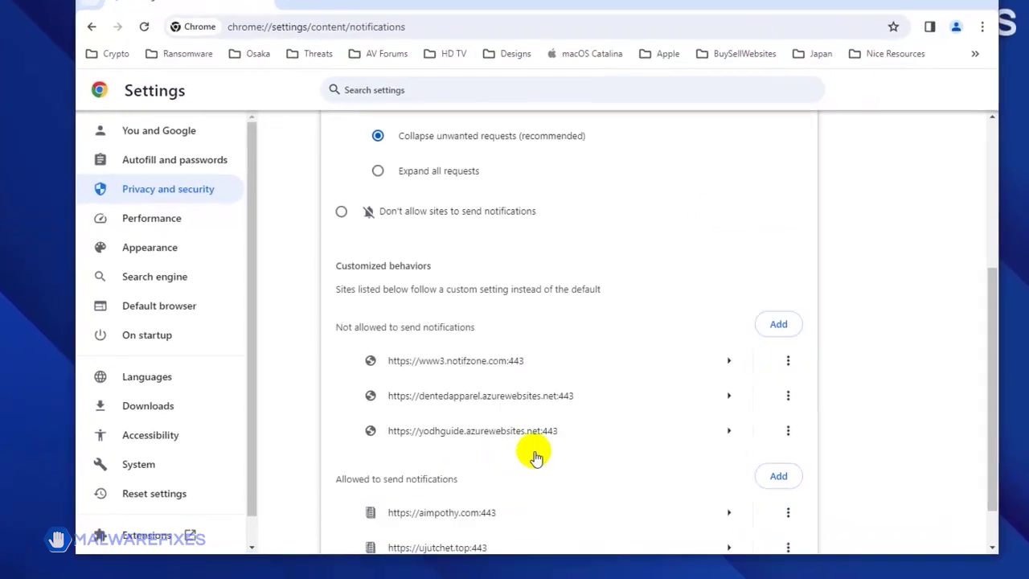
pyautogui.scroll(-1, 535, 450)
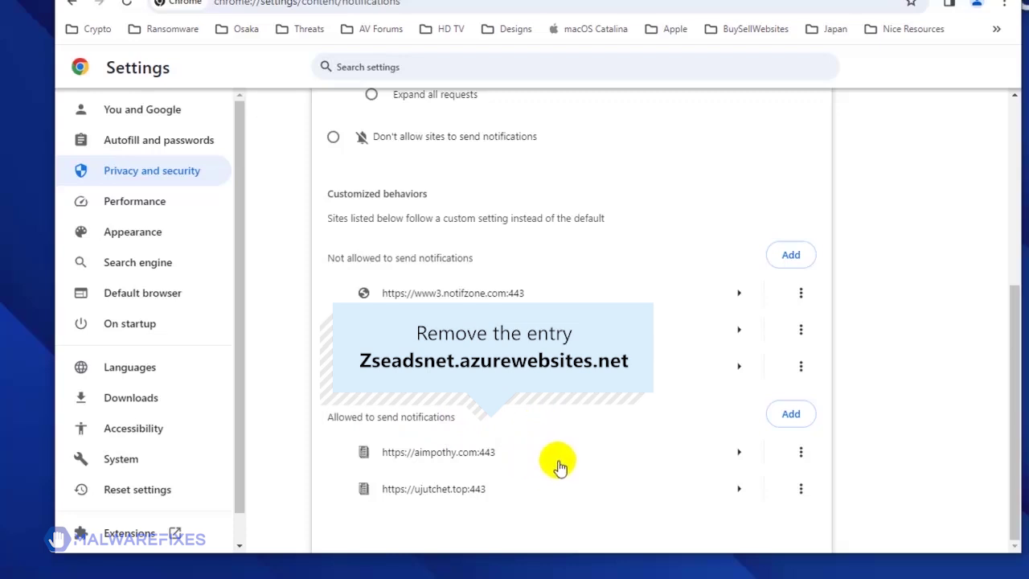
pyautogui.click(803, 455)
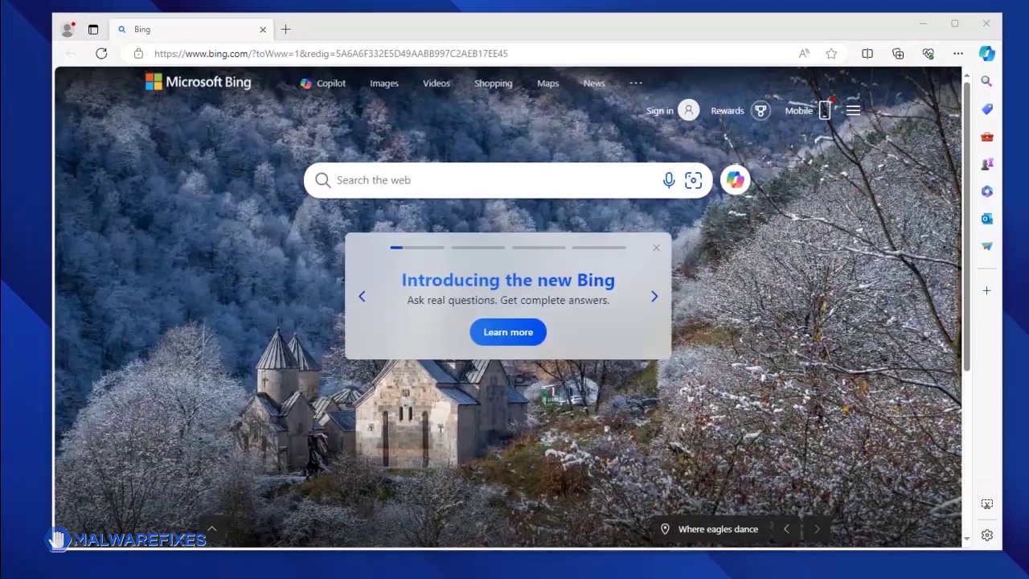
# Review Edge's Notifications permissions, show aimpothy.com's Remove action, then close Edge.
pyautogui.click(958, 55)
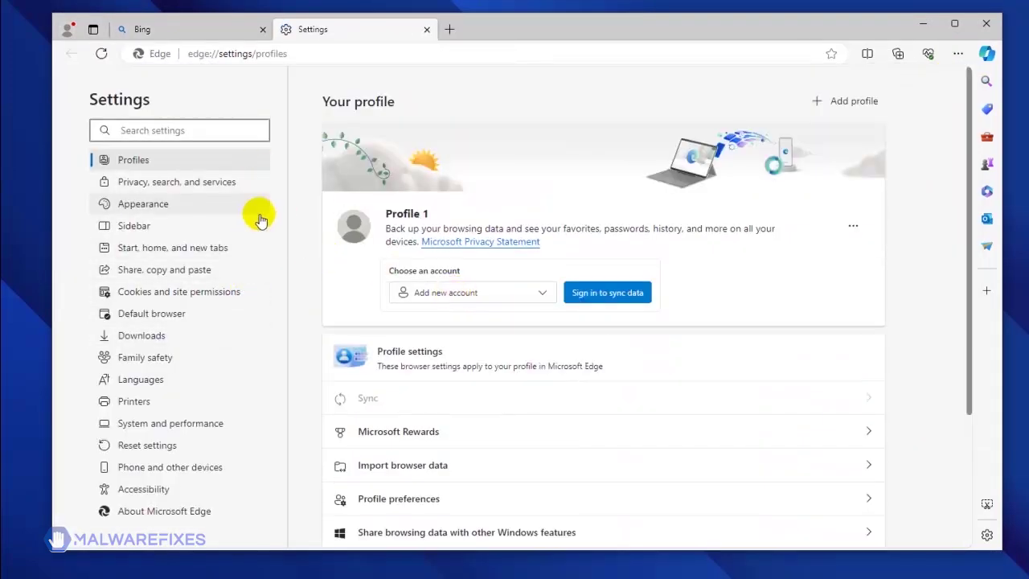
pyautogui.click(257, 294)
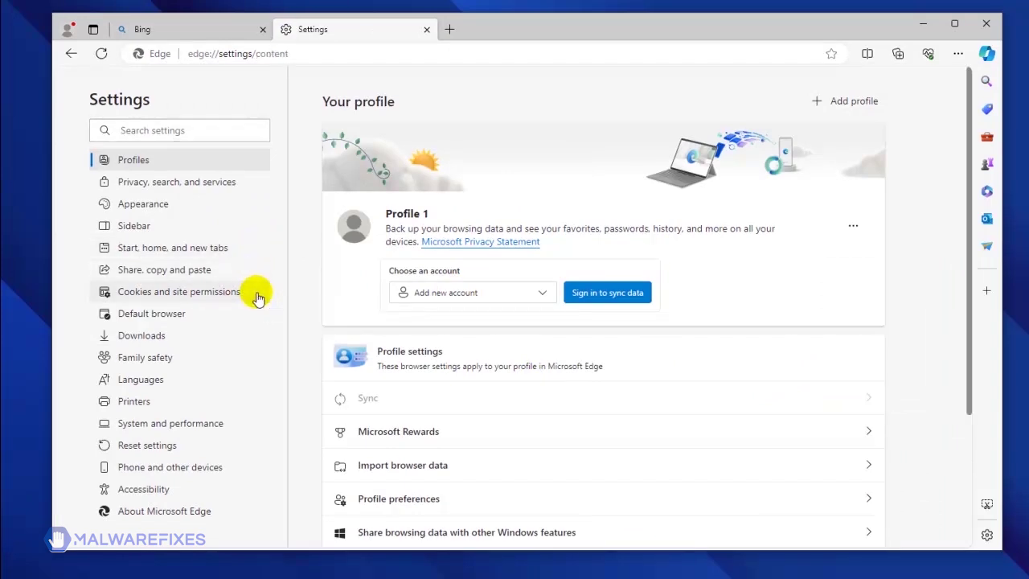
pyautogui.scroll(-3, 619, 390)
pyautogui.scroll(-3, 619, 390)
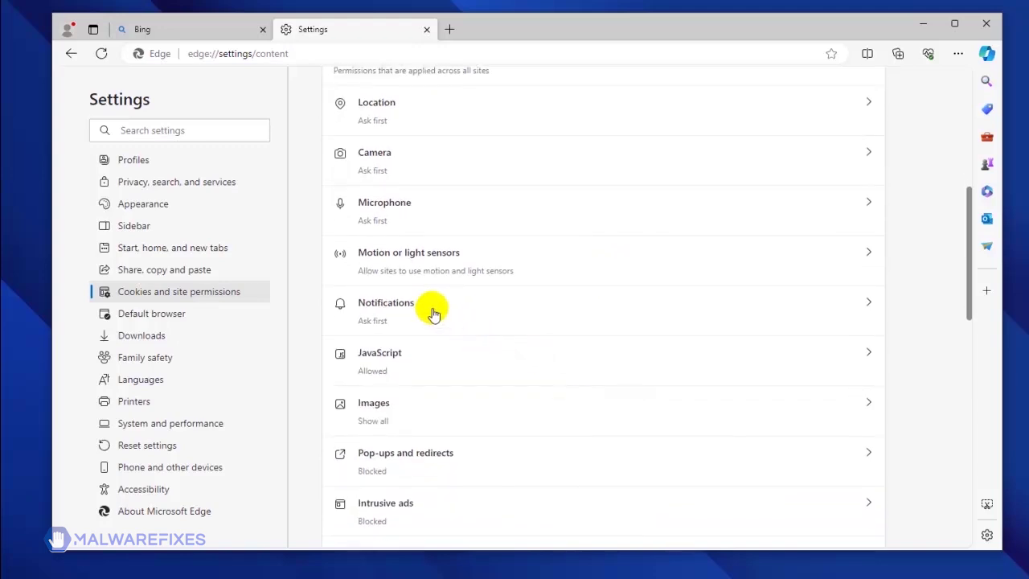
pyautogui.click(434, 314)
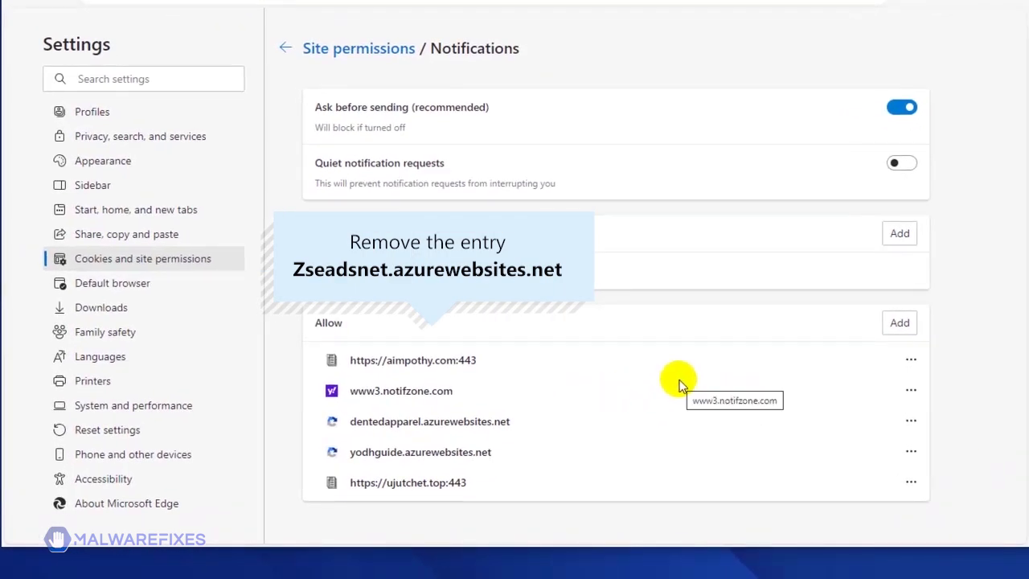
pyautogui.click(911, 361)
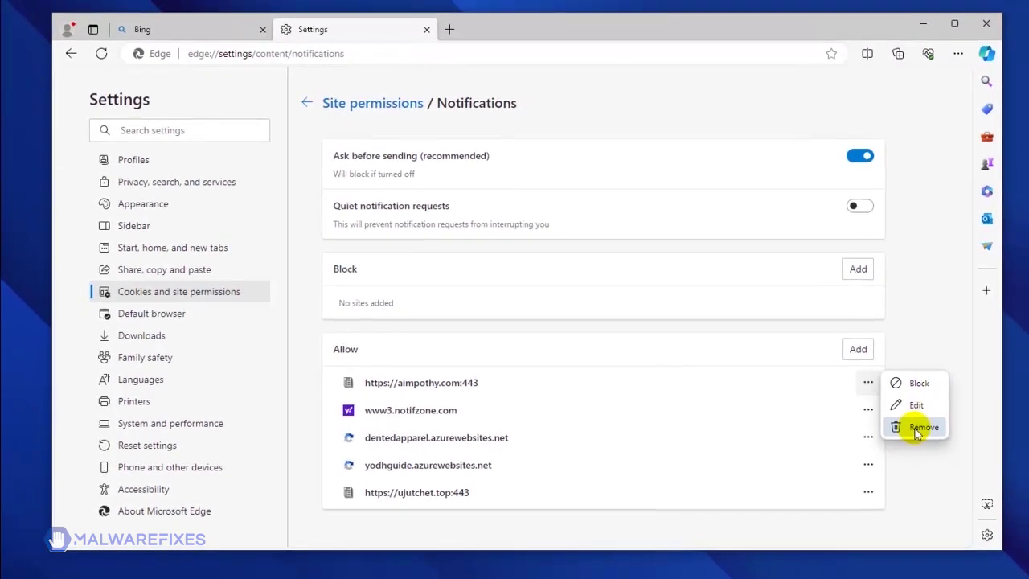
pyautogui.click(989, 31)
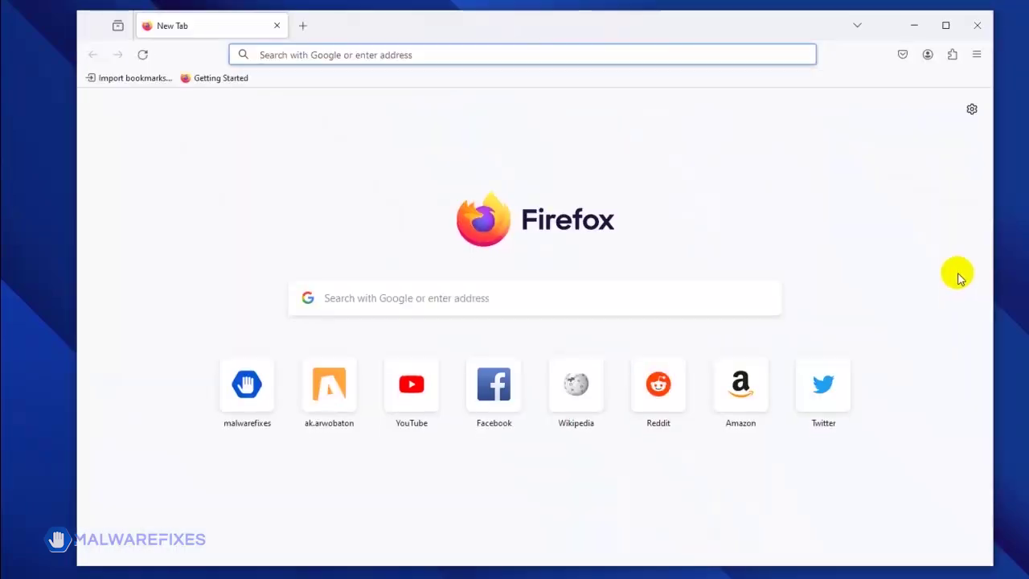
# Go to Firefox's Privacy & Security settings, down to Permissions.
pyautogui.click(976, 54)
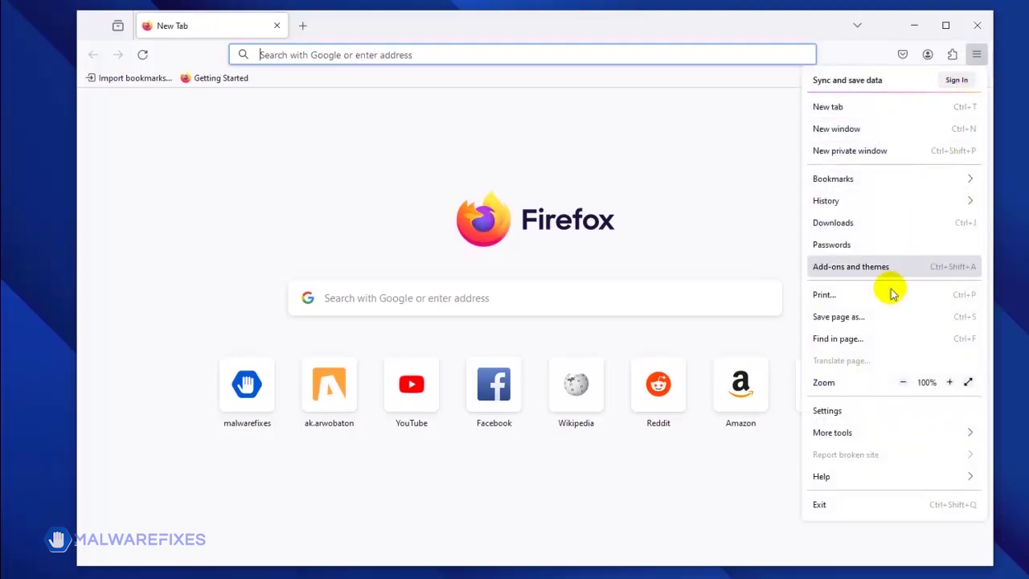
pyautogui.click(870, 411)
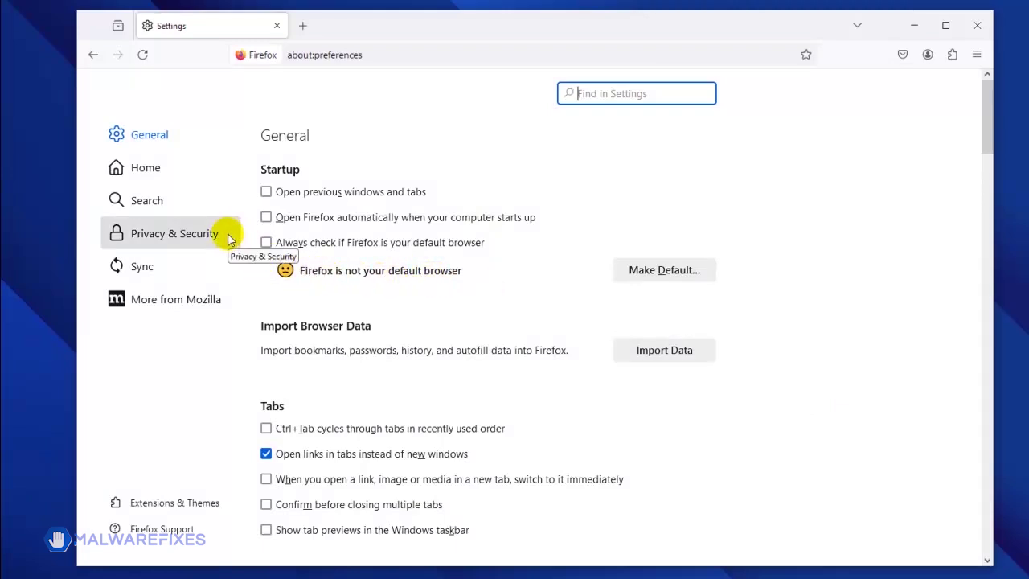
pyautogui.click(231, 239)
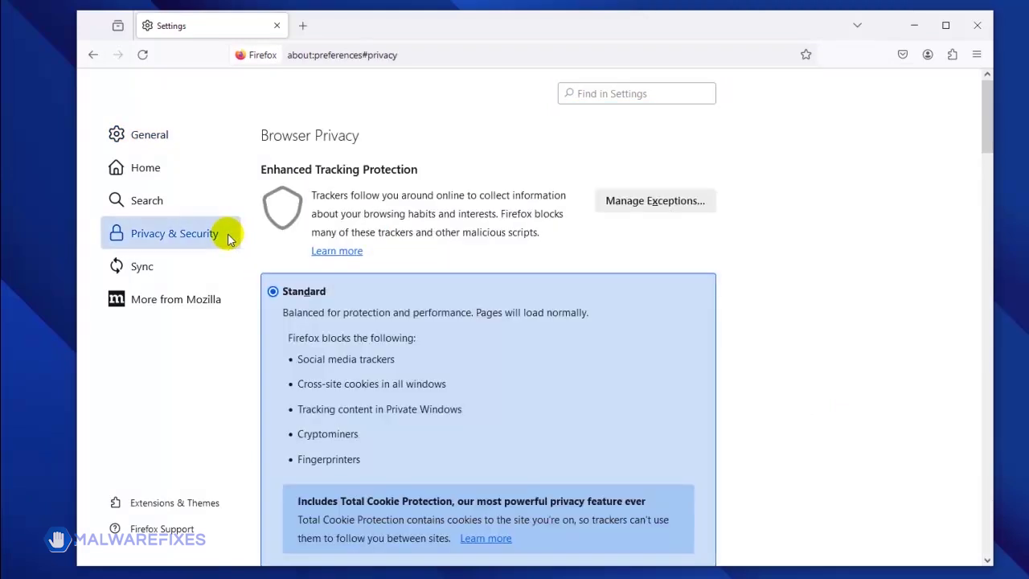
pyautogui.scroll(-10, 569, 336)
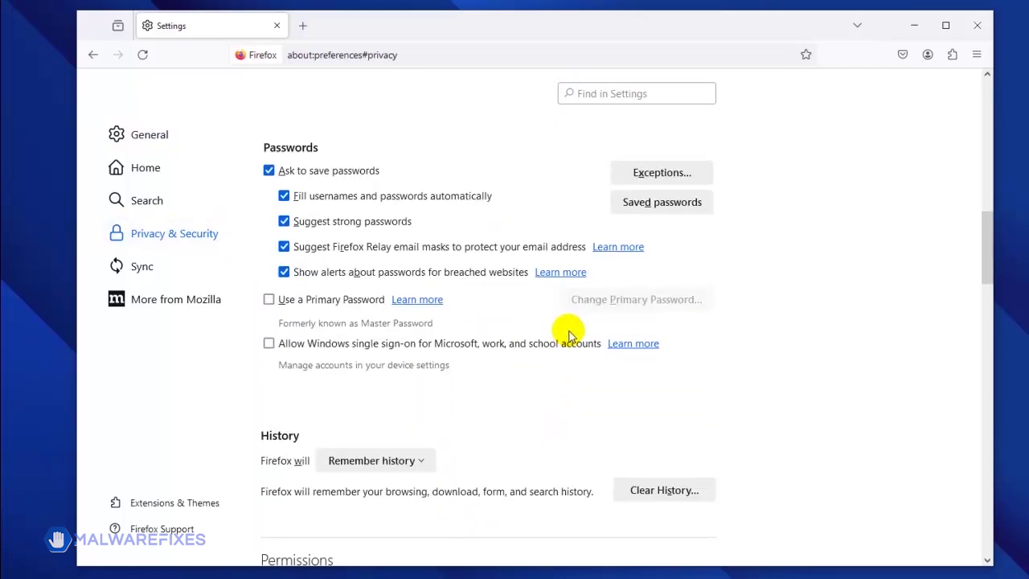
pyautogui.scroll(-5, 569, 336)
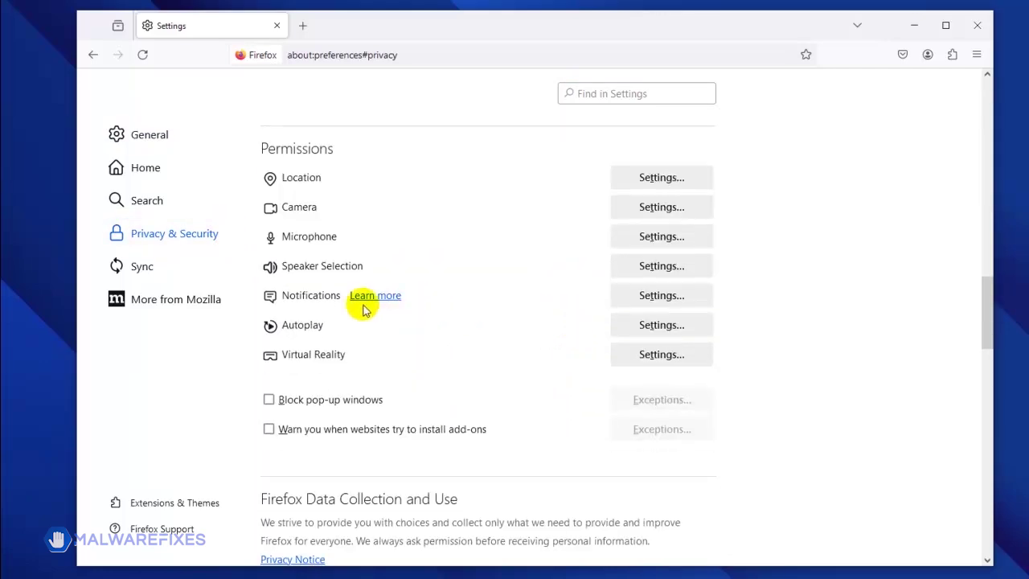
# Inspect the notification permissions list, select notifzone.com, then close the list and Firefox.
pyautogui.click(658, 297)
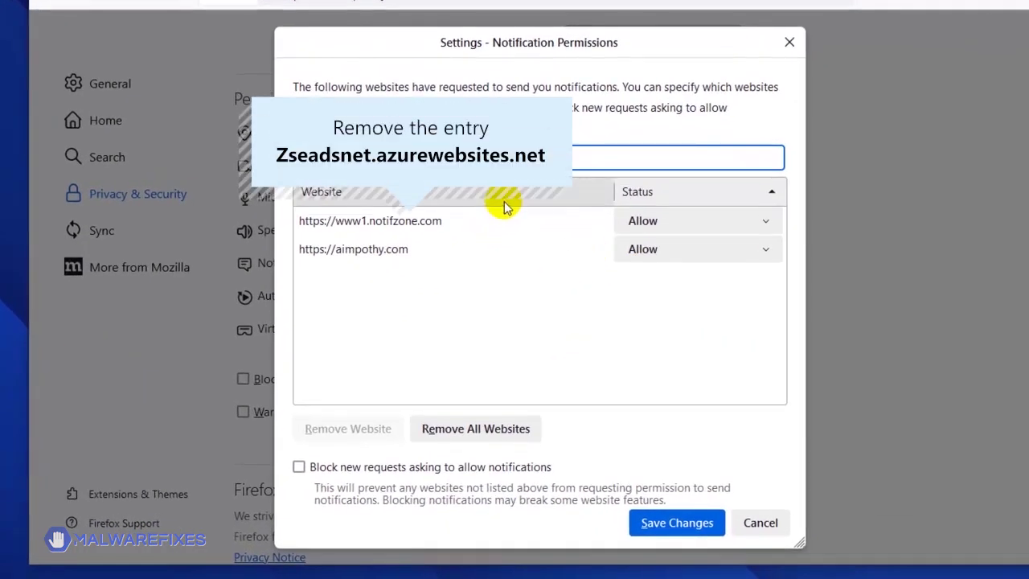
pyautogui.click(476, 225)
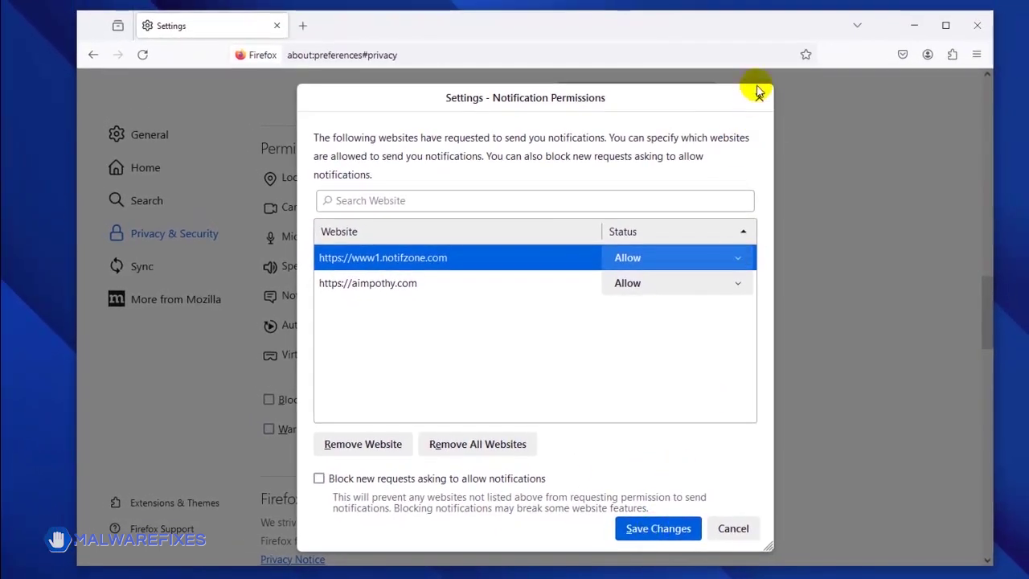
pyautogui.click(759, 94)
pyautogui.click(978, 27)
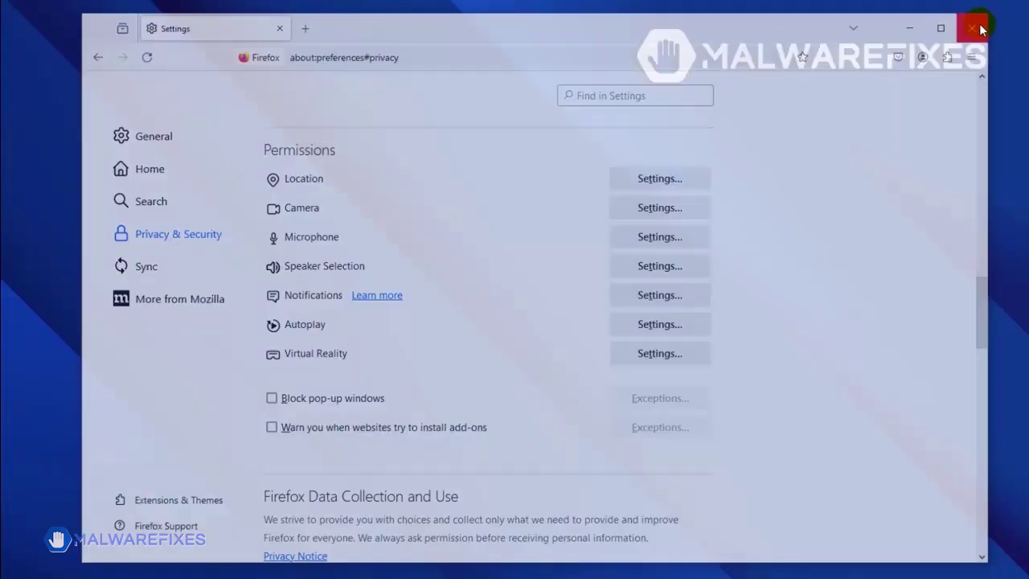